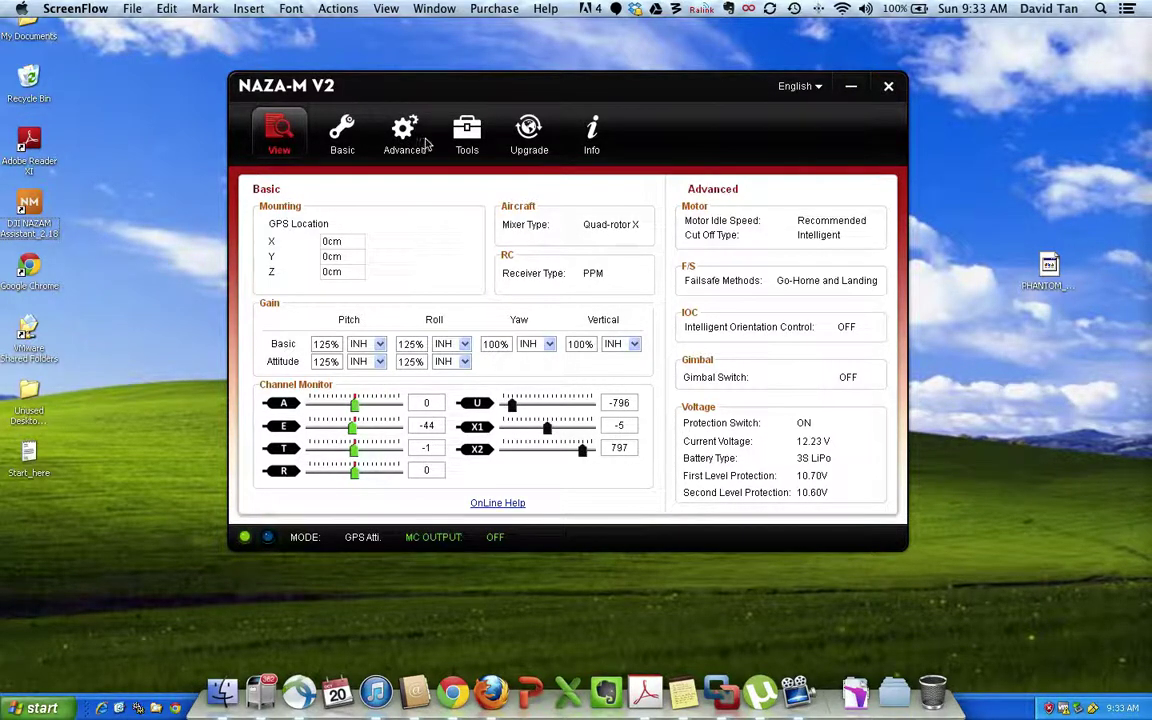
- Show the Tools page with live IMU readings: status ready, acceleration Mod 1.00, compass Mod about 1201.6
{"action": "left_click", "coordinate": [468, 143]}
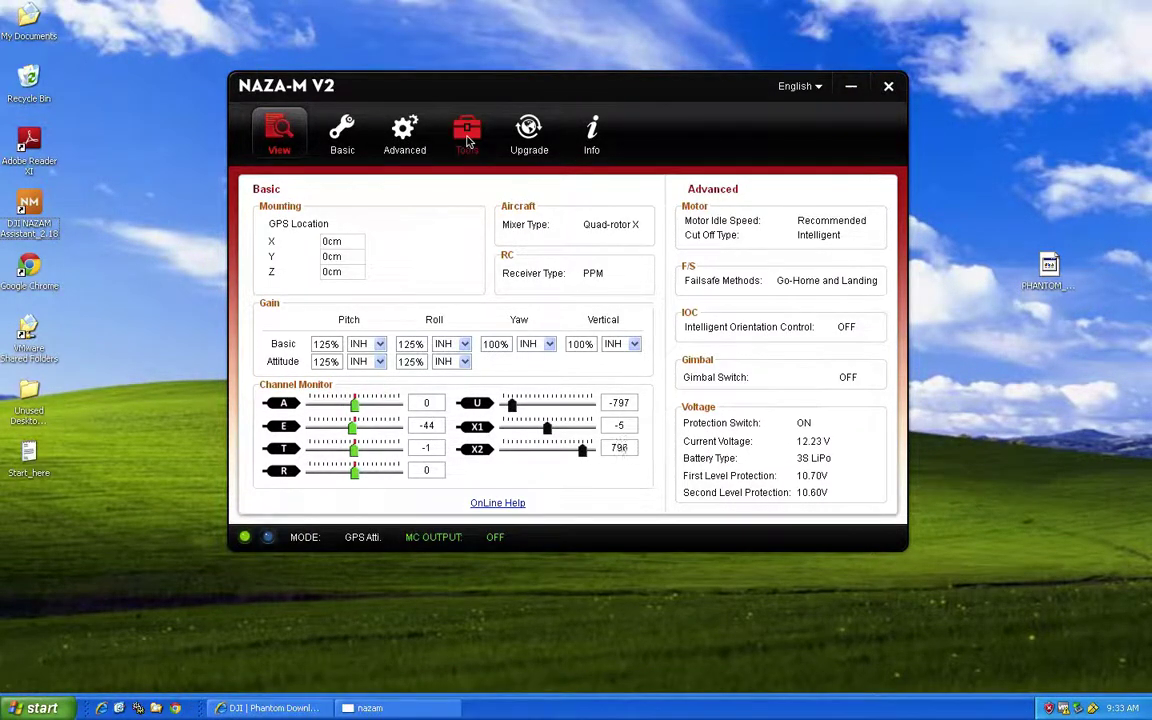
{"action": "left_click", "coordinate": [468, 137]}
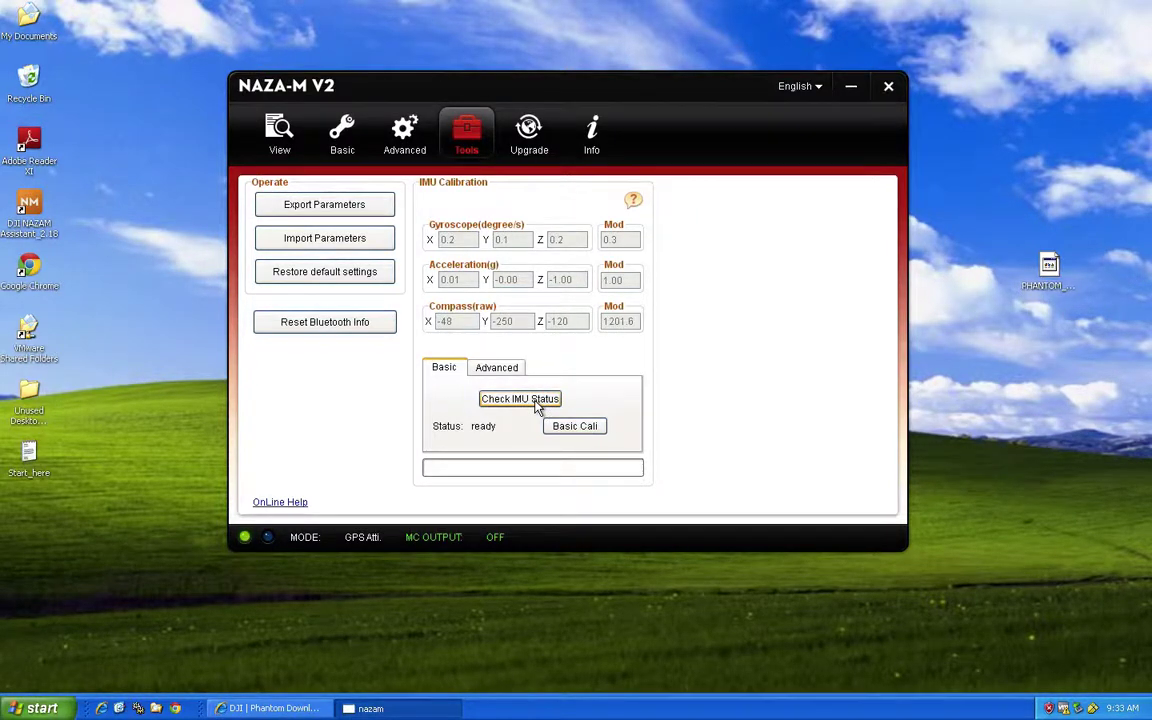
- Check the IMU status, then run a Basic Cali IMU calibration with the controller stationary until it completes
{"action": "left_click", "coordinate": [537, 404]}
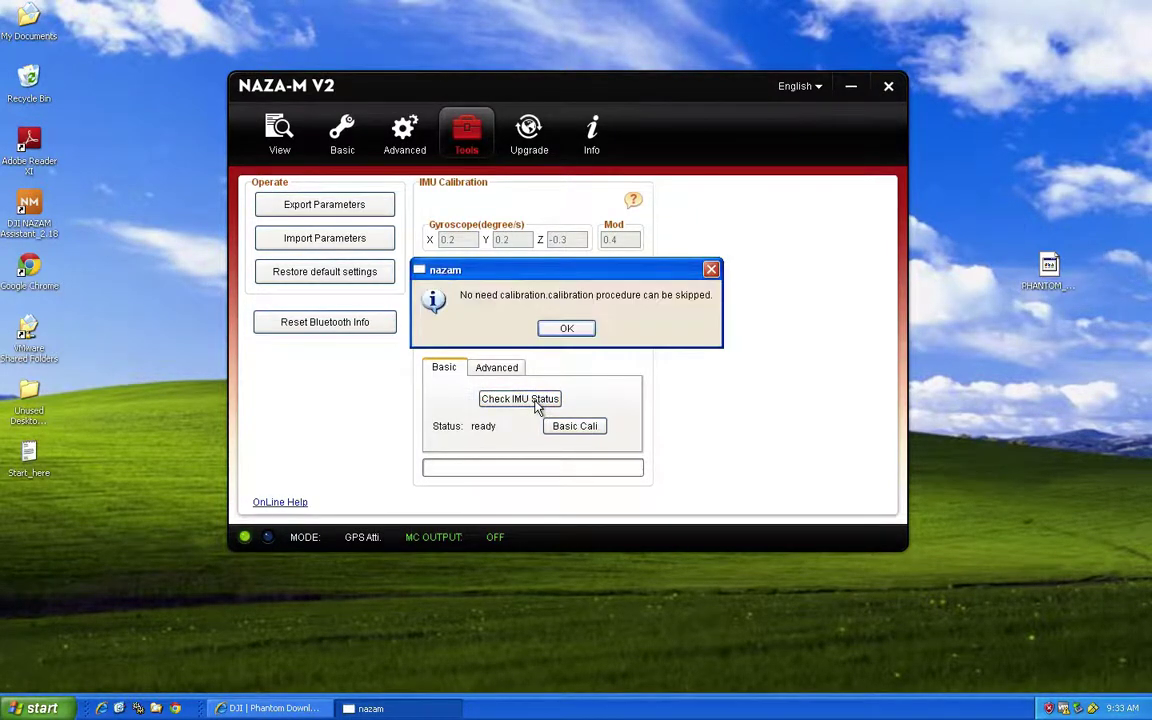
{"action": "left_click", "coordinate": [560, 329]}
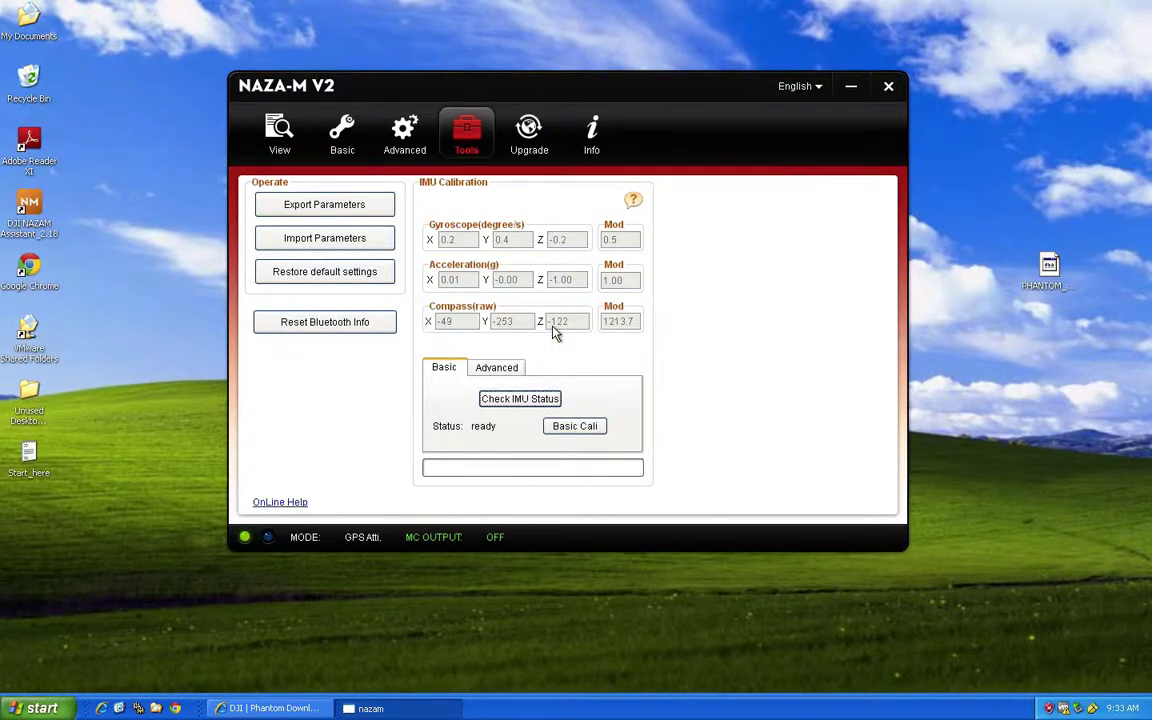
{"action": "left_click", "coordinate": [563, 428]}
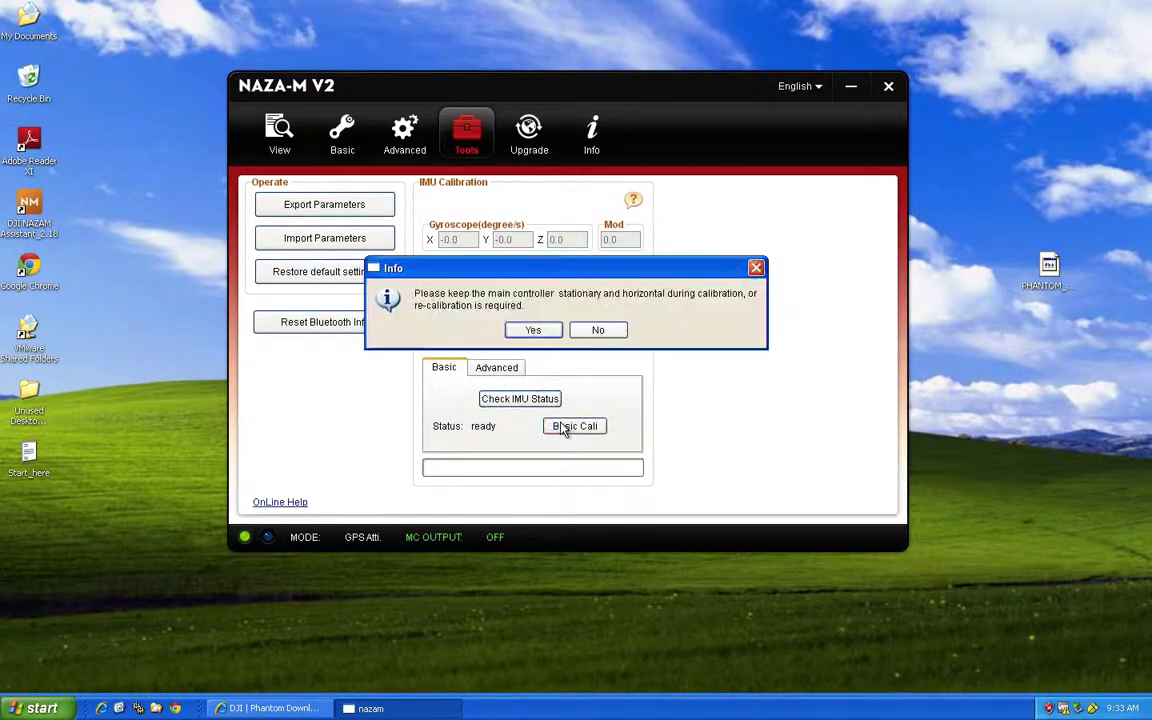
{"action": "left_click", "coordinate": [536, 330]}
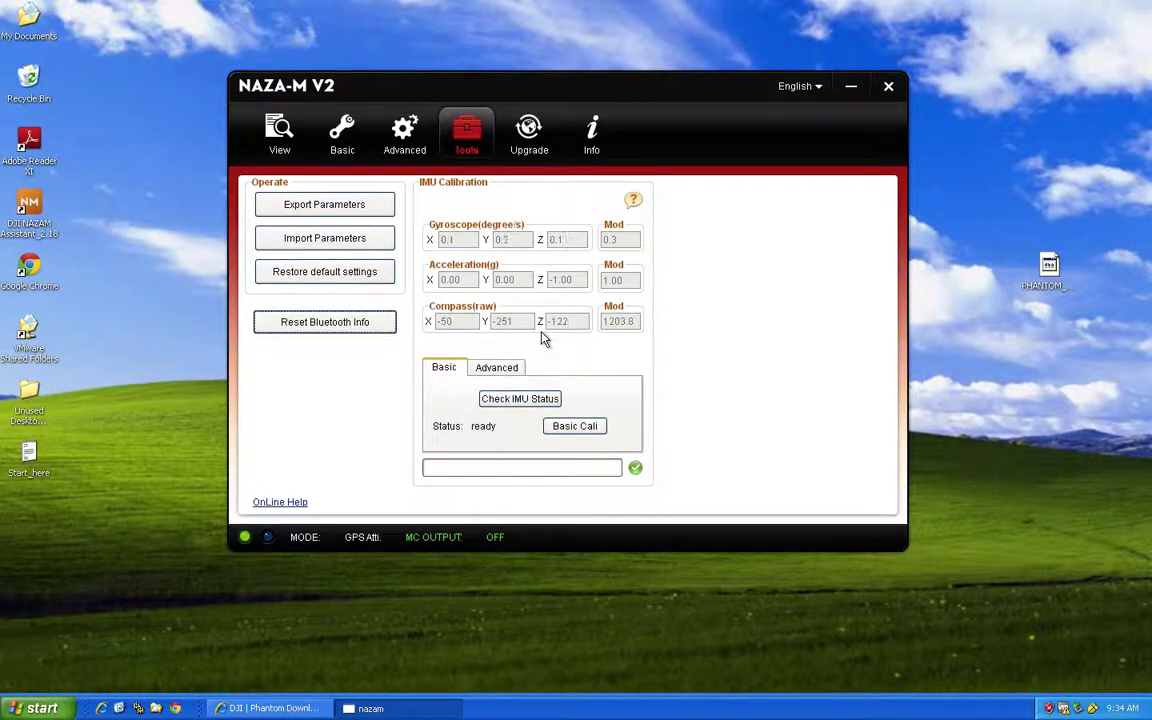
- Confirm software version 2.18 and main controller firmware 4.00, then go back to the IMU calibration tools
{"action": "left_click", "coordinate": [591, 128]}
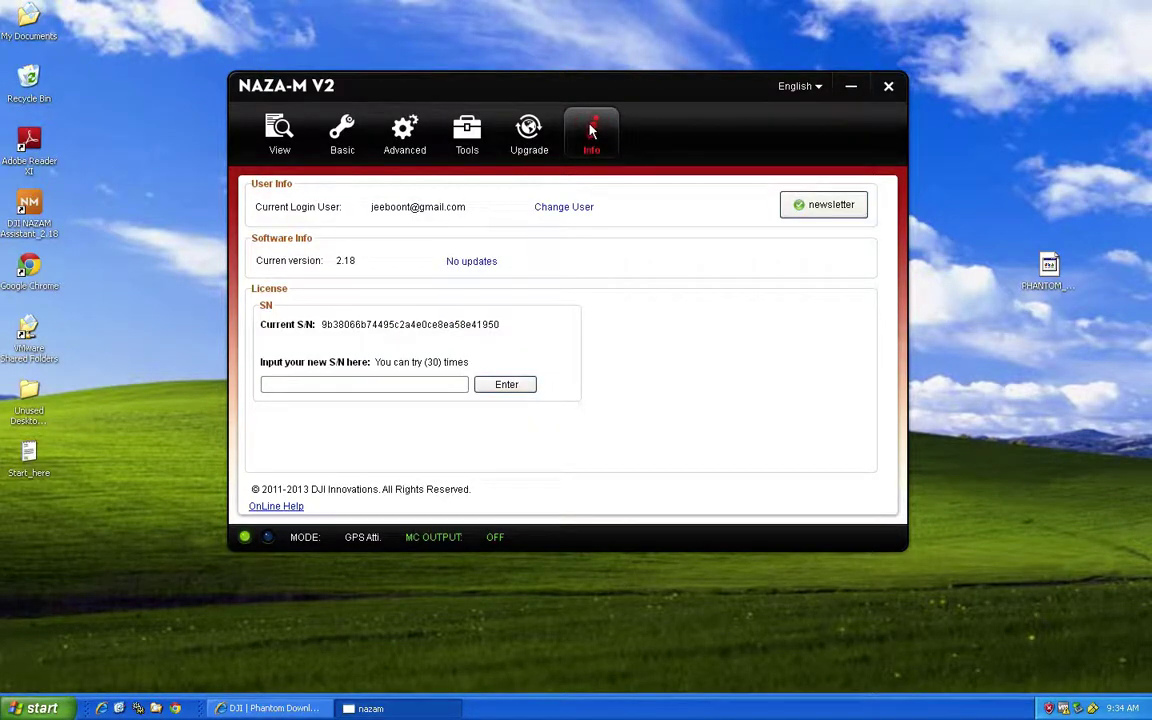
{"action": "mouse_move", "coordinate": [727, 357]}
{"action": "left_click", "coordinate": [527, 128]}
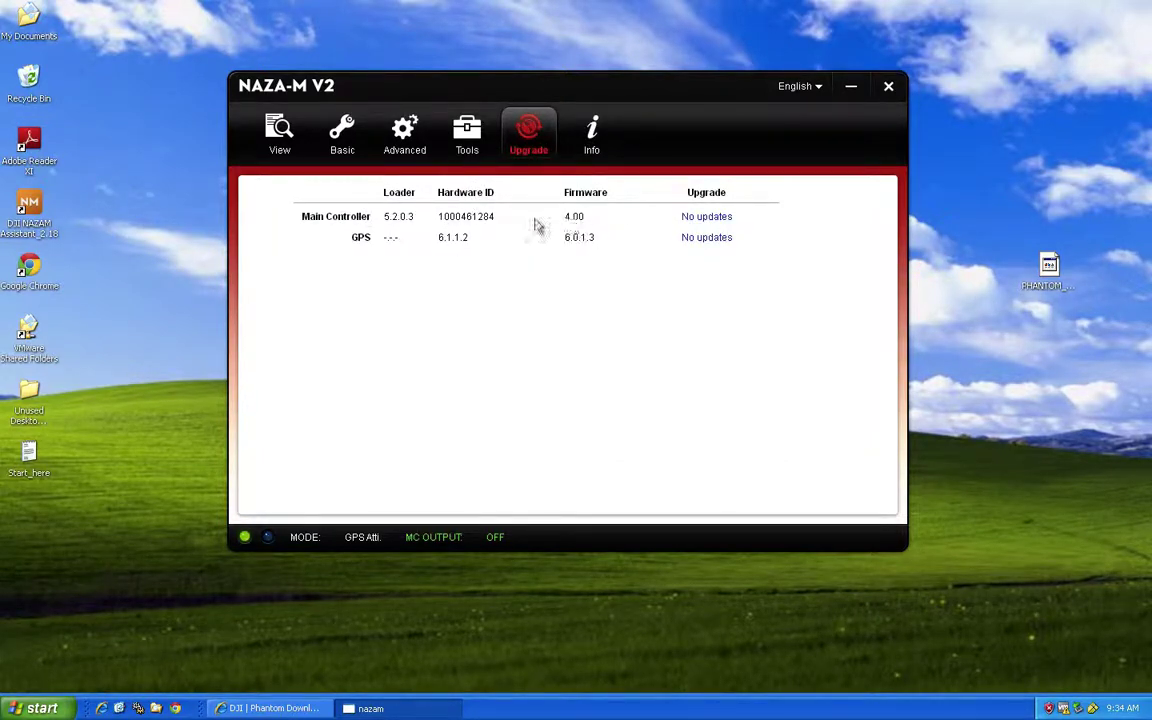
{"action": "left_click", "coordinate": [463, 155]}
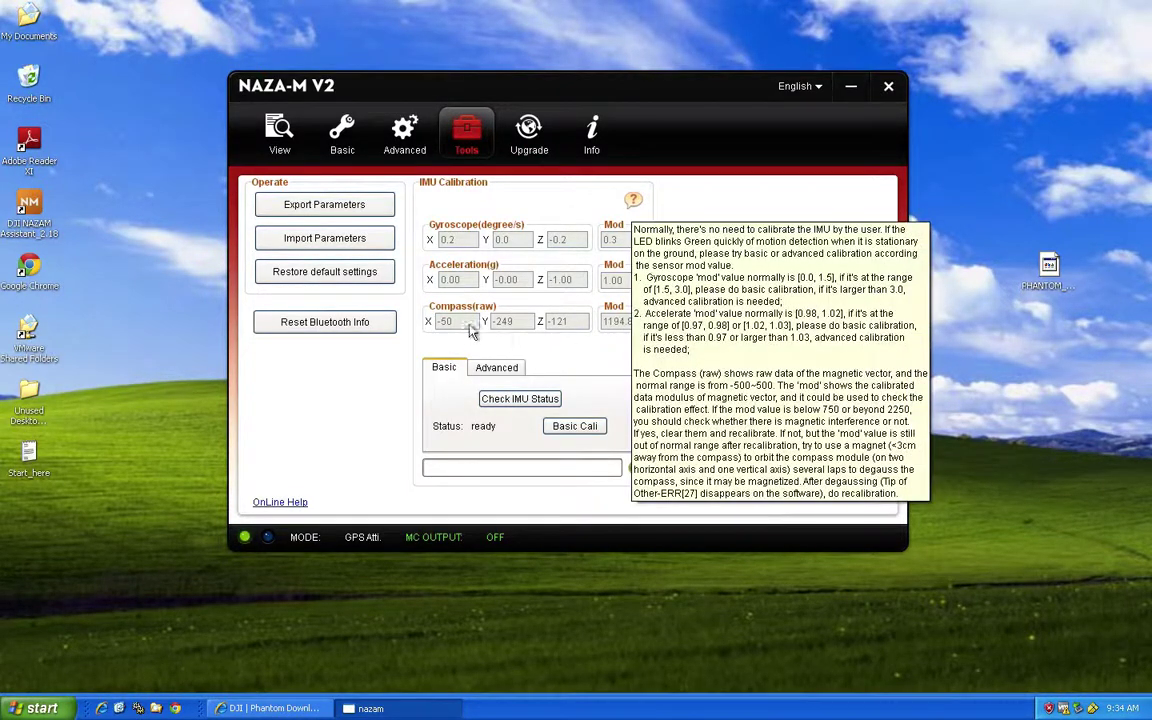
- Review the Motor and RC settings, then return to the View summary with its channel monitor
{"action": "left_click", "coordinate": [405, 142]}
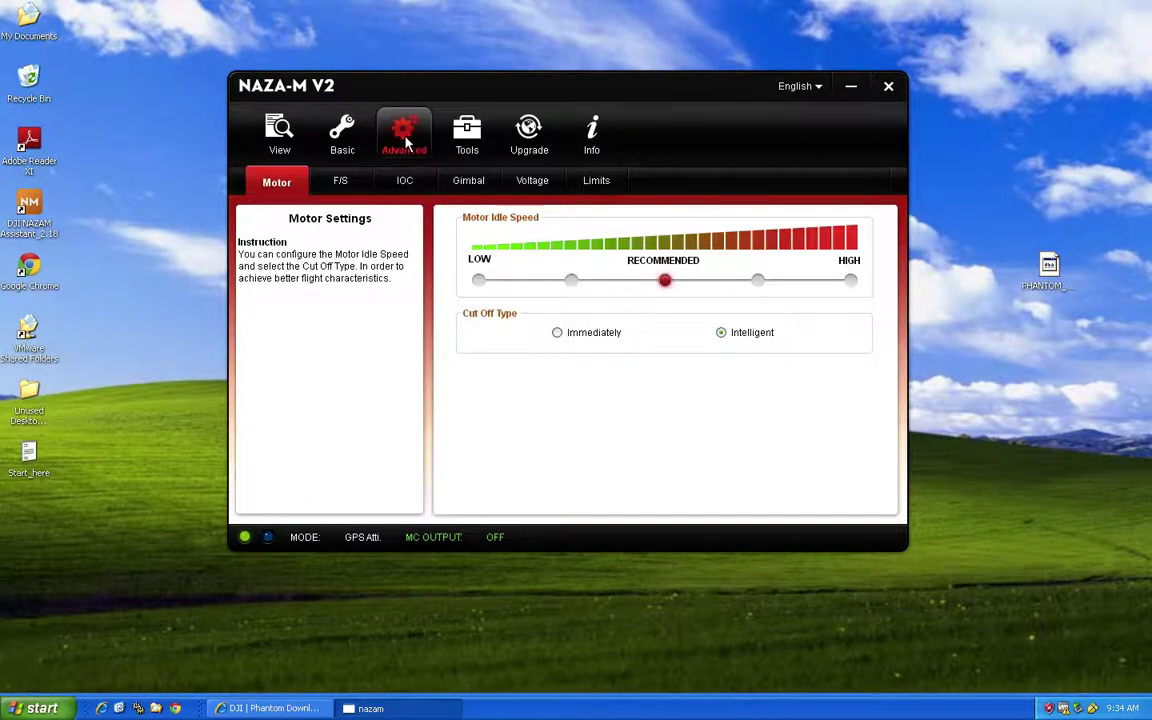
{"action": "left_click", "coordinate": [350, 142]}
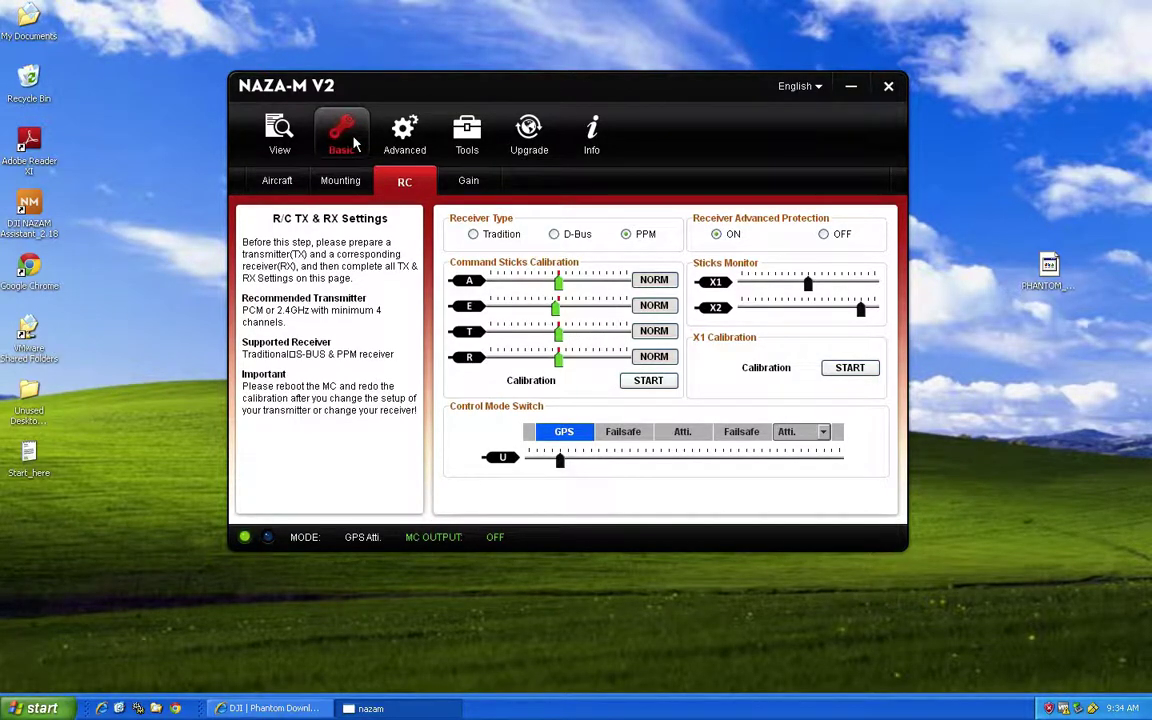
{"action": "mouse_move", "coordinate": [550, 310]}
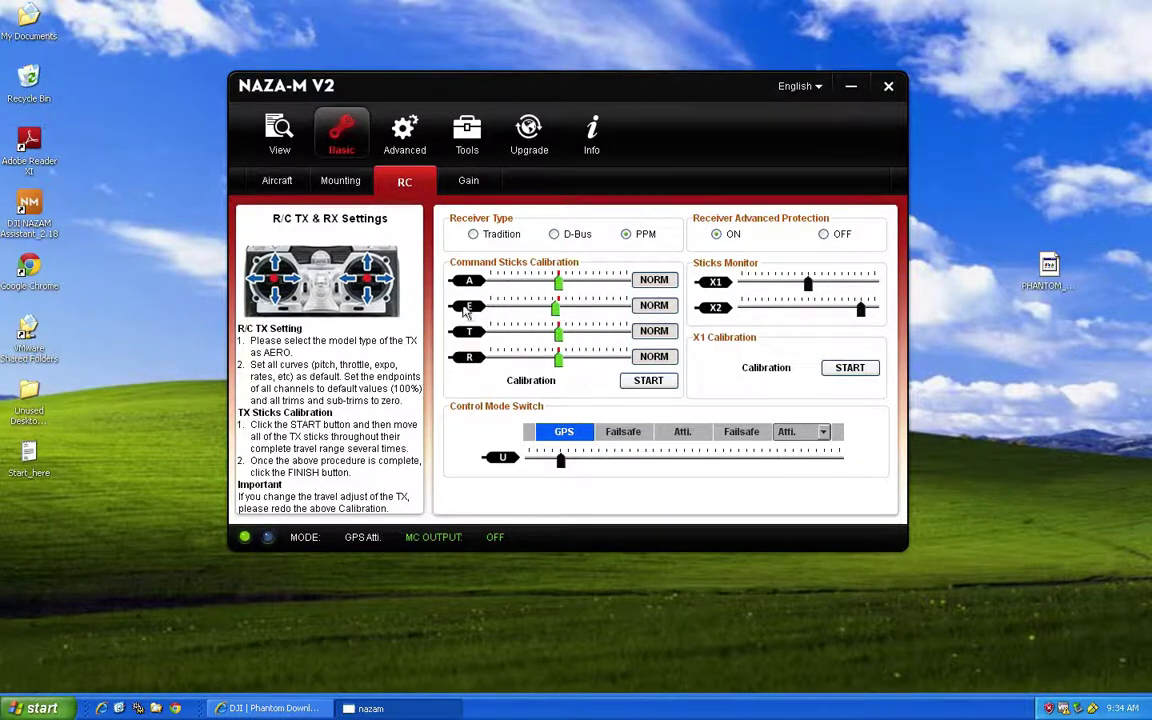
{"action": "left_click", "coordinate": [282, 128]}
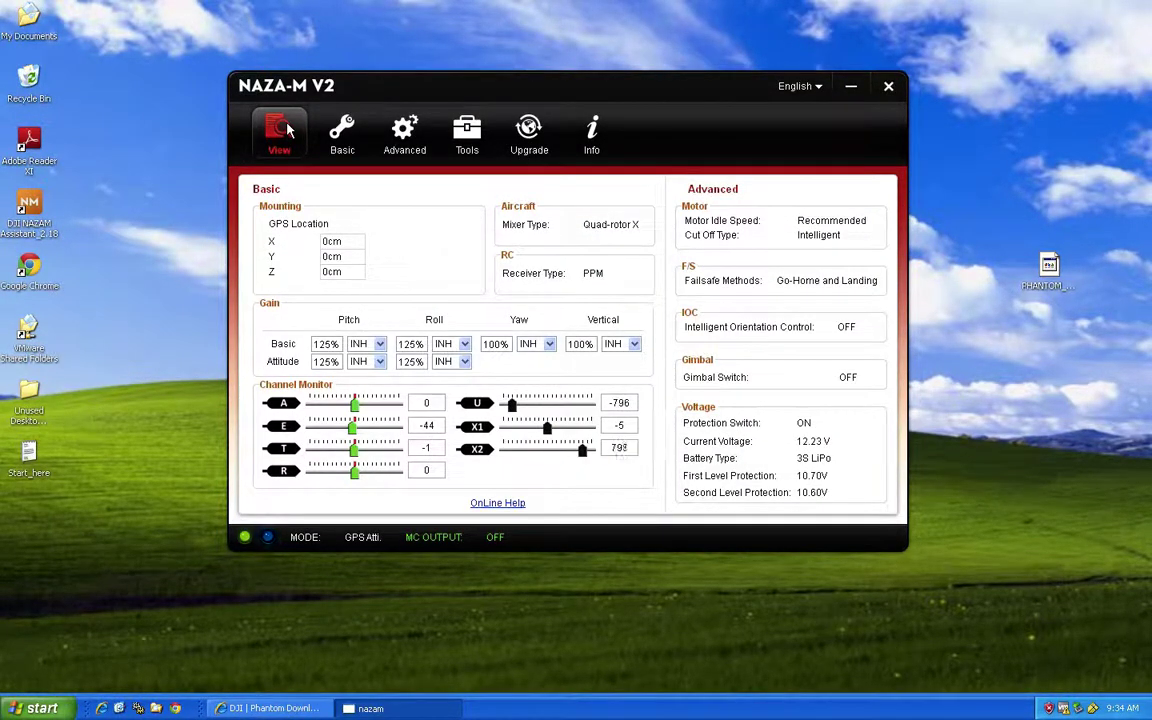